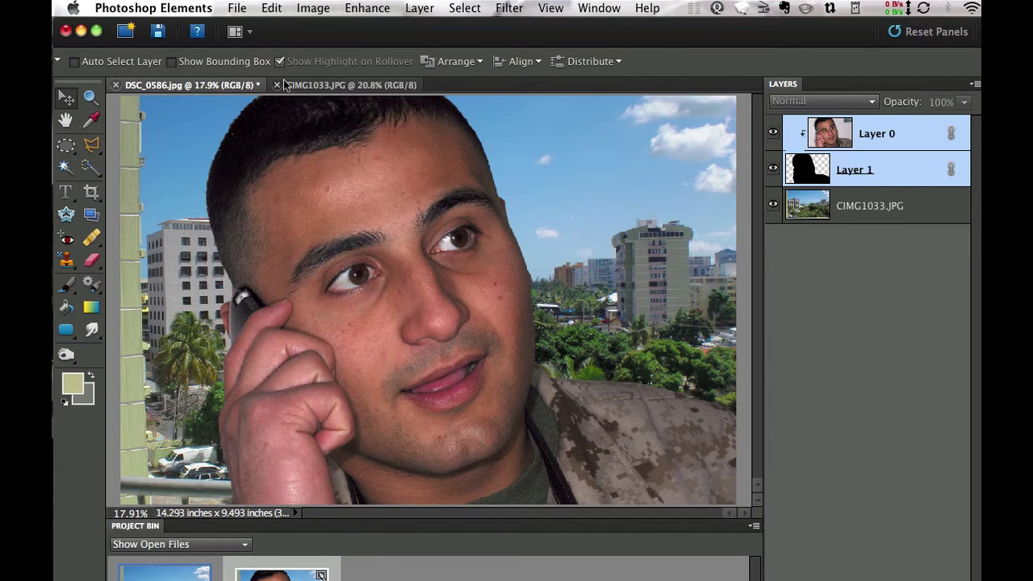
Open the Edit menu with the finished man-over-city composite on screen.
{"action": "left_click", "coordinate": [242, 8]}
Revert the image to its original single-layer photo of the man against the grey wall.
{"action": "mouse_move", "coordinate": [269, 7]}
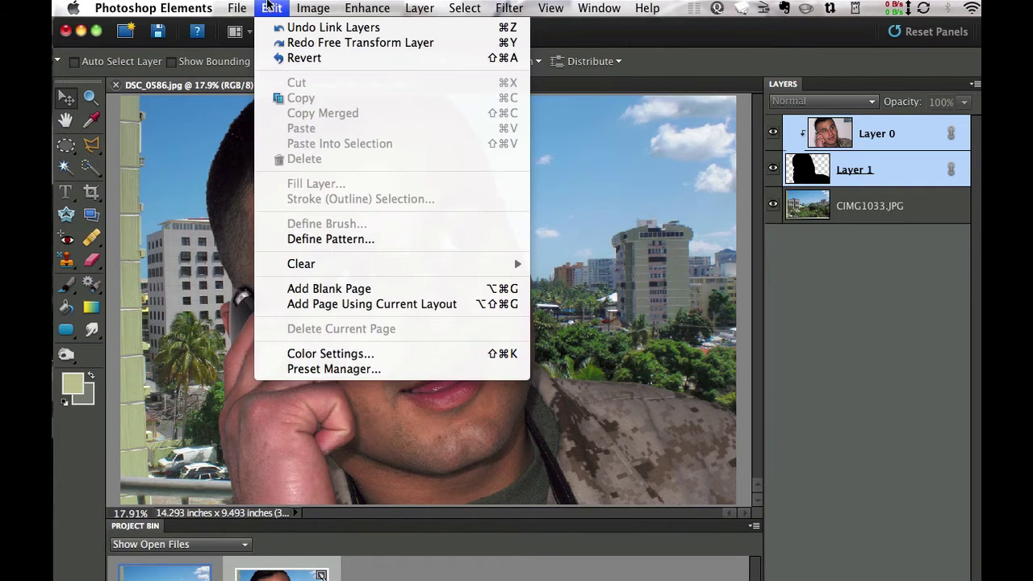
{"action": "left_click", "coordinate": [279, 58]}
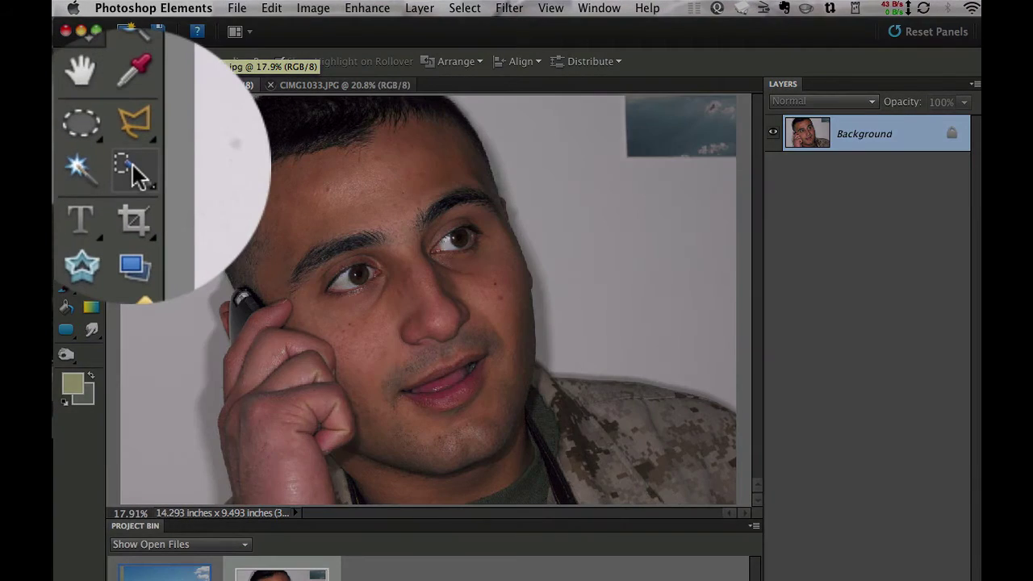
Quick-select the grey wall on both sides of the man's head, hand and shoulder.
{"action": "left_click", "coordinate": [134, 173]}
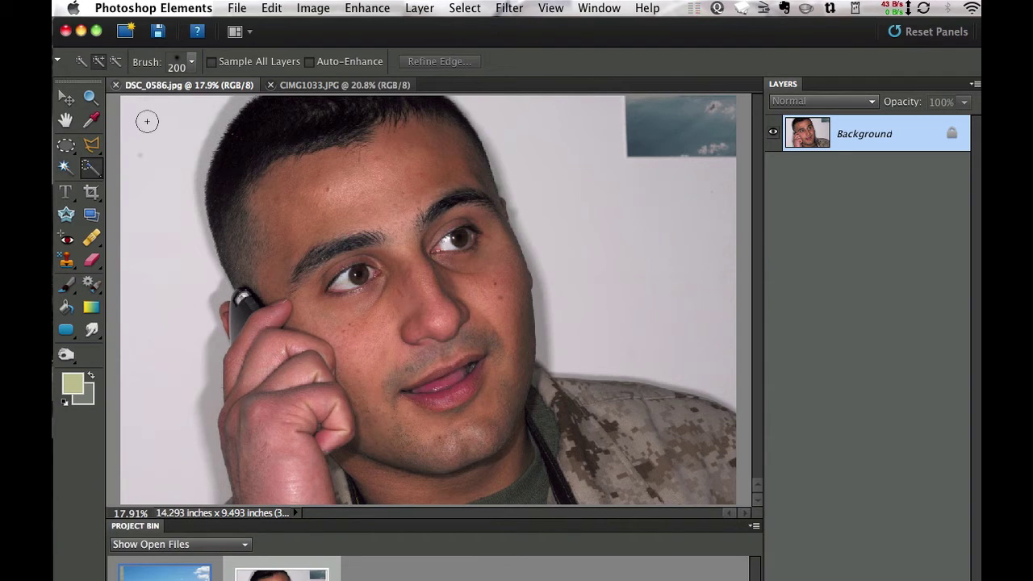
{"action": "mouse_move", "coordinate": [147, 121]}
{"action": "left_mouse_down"}
{"action": "mouse_move", "coordinate": [163, 168]}
{"action": "mouse_move", "coordinate": [165, 299]}
{"action": "left_mouse_up"}
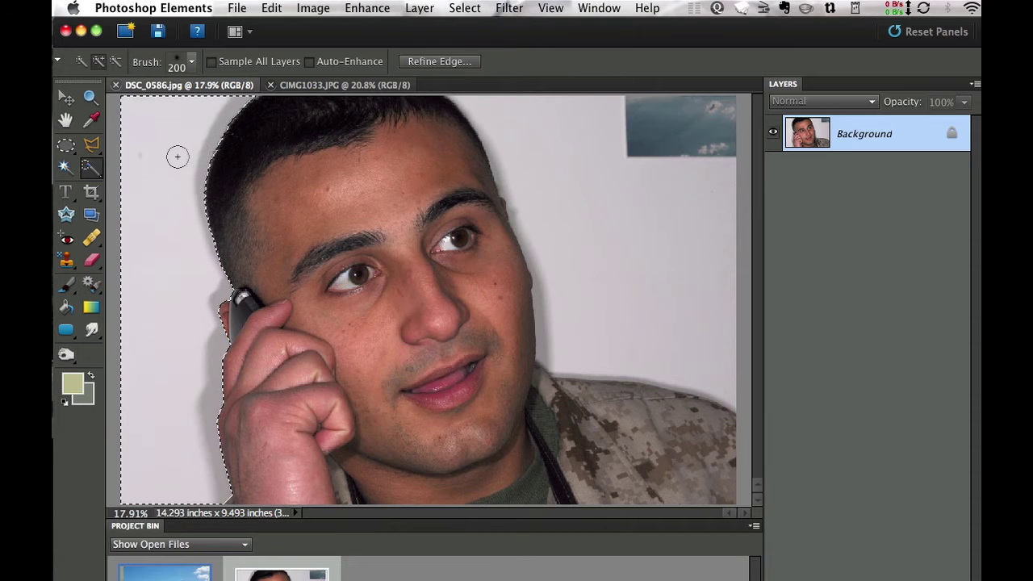
{"action": "mouse_move", "coordinate": [499, 121]}
{"action": "left_mouse_down"}
{"action": "mouse_move", "coordinate": [580, 132]}
{"action": "mouse_move", "coordinate": [637, 166]}
{"action": "mouse_move", "coordinate": [653, 234]}
{"action": "left_mouse_up"}
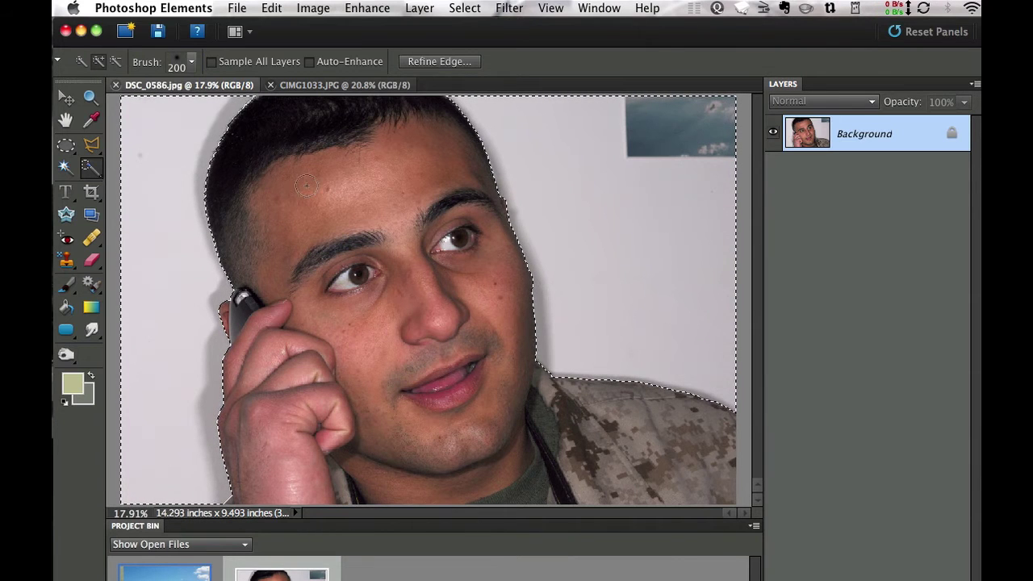
{"action": "left_click", "coordinate": [464, 7]}
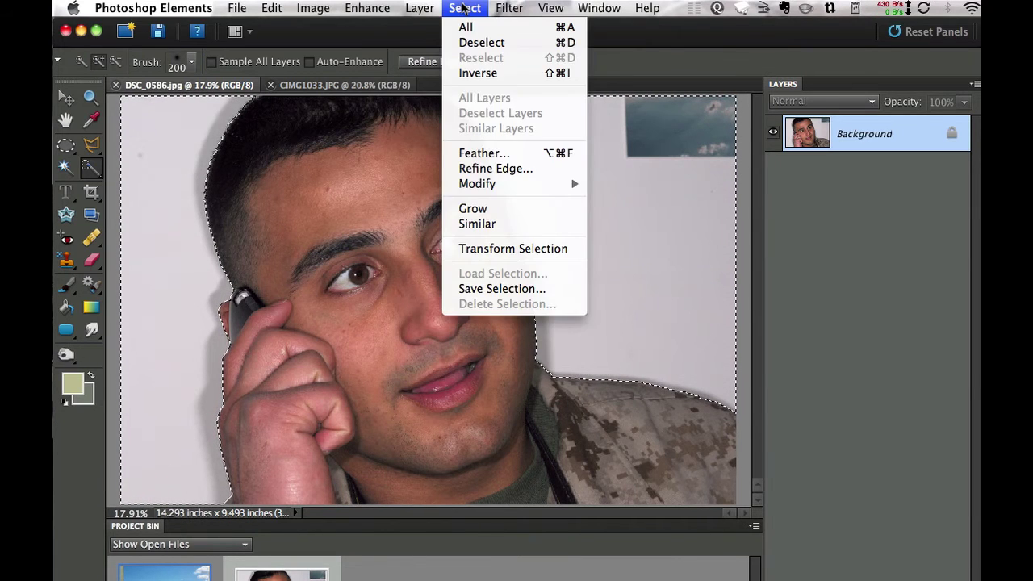
Refine the selection edge with Smooth 52, Feather 2.0 px and Contract/Expand -58%.
{"action": "left_click", "coordinate": [478, 168]}
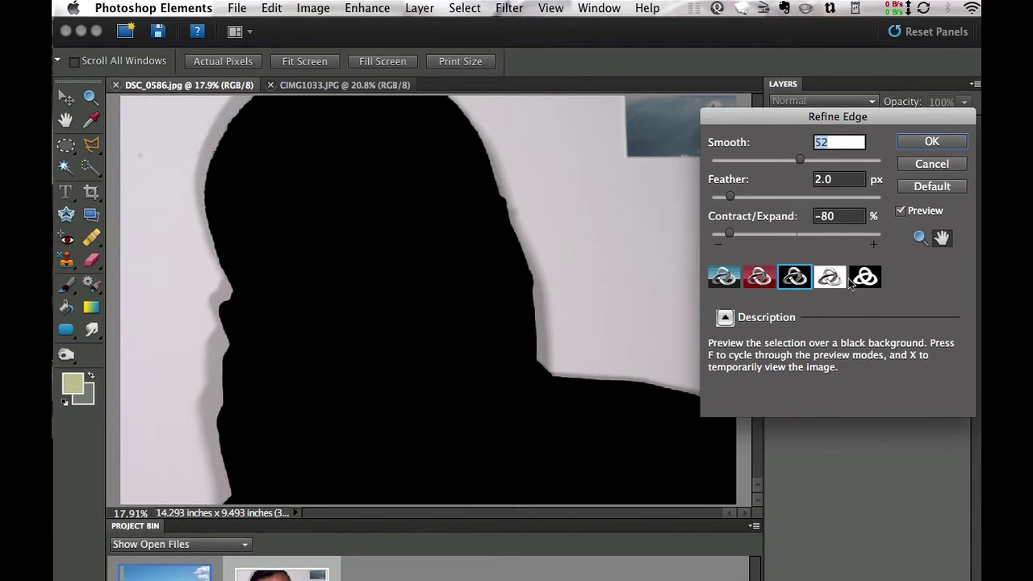
{"action": "left_click", "coordinate": [723, 277]}
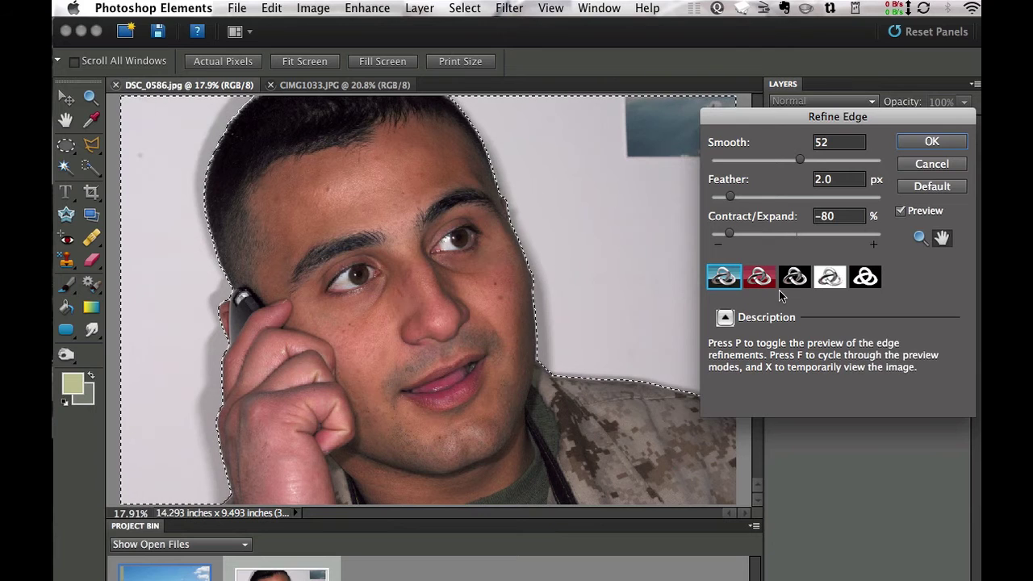
{"action": "left_click", "coordinate": [865, 278]}
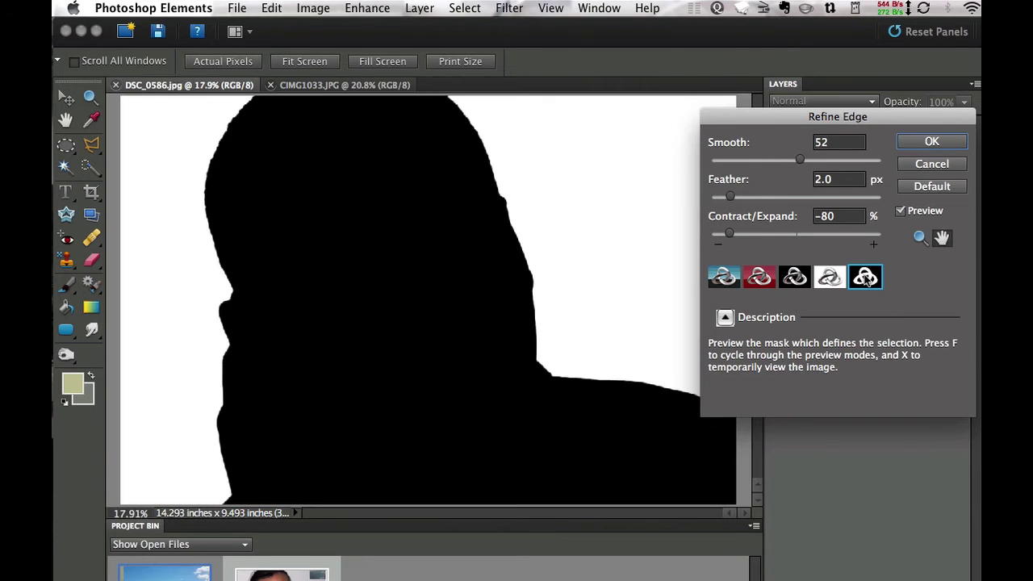
{"action": "left_click", "coordinate": [795, 277]}
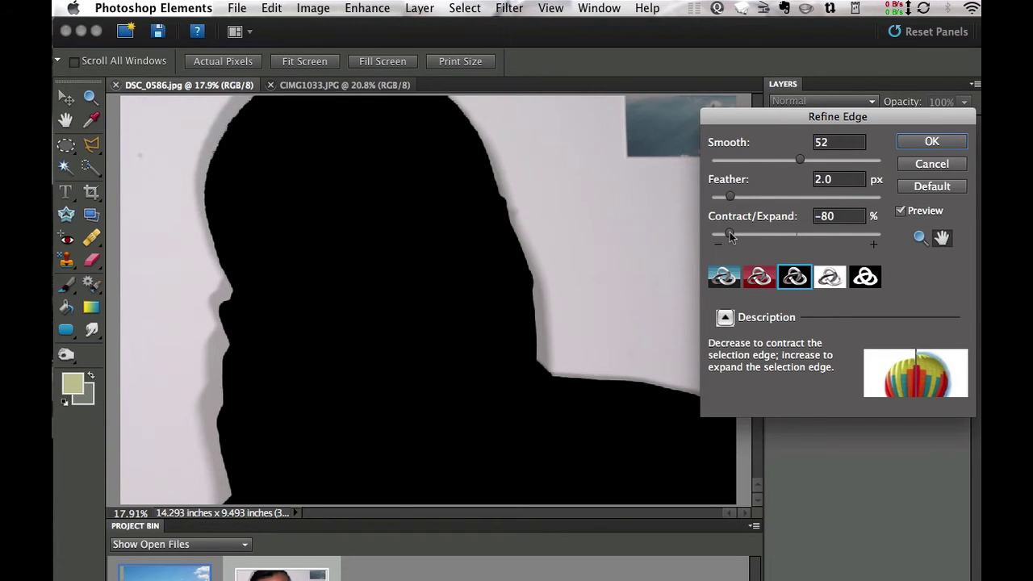
{"action": "left_click_drag", "start_coordinate": [729, 234], "coordinate": [783, 242]}
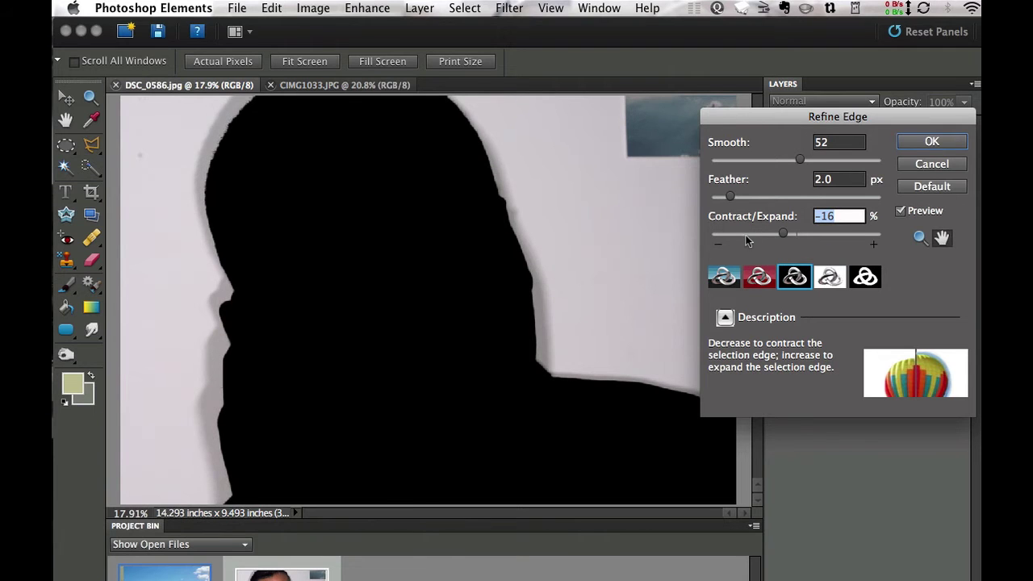
{"action": "left_click_drag", "start_coordinate": [784, 234], "coordinate": [748, 236]}
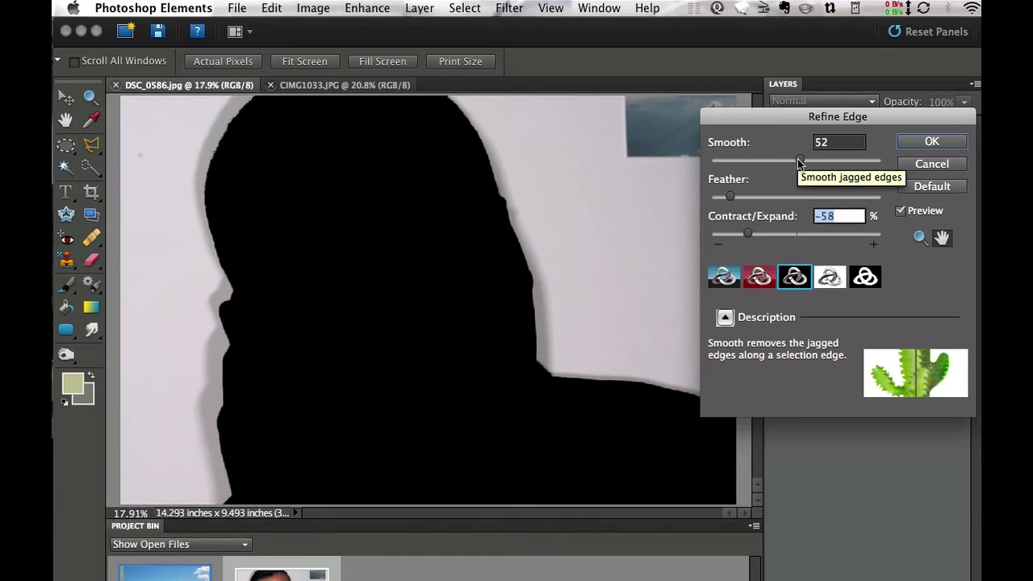
{"action": "left_click", "coordinate": [931, 141]}
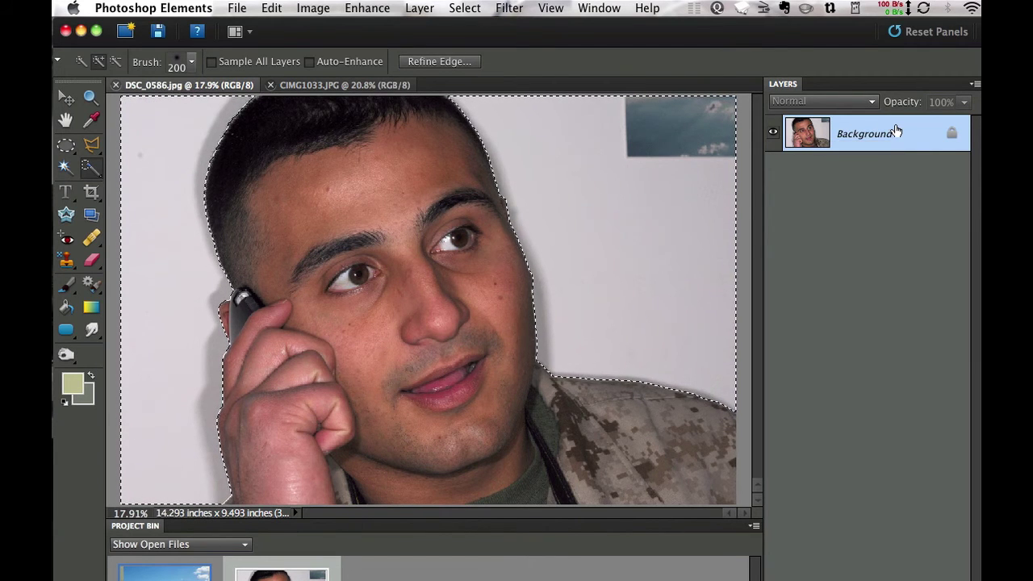
Convert the locked Background into an editable layer named Layer 0.
{"action": "double_click", "coordinate": [953, 135]}
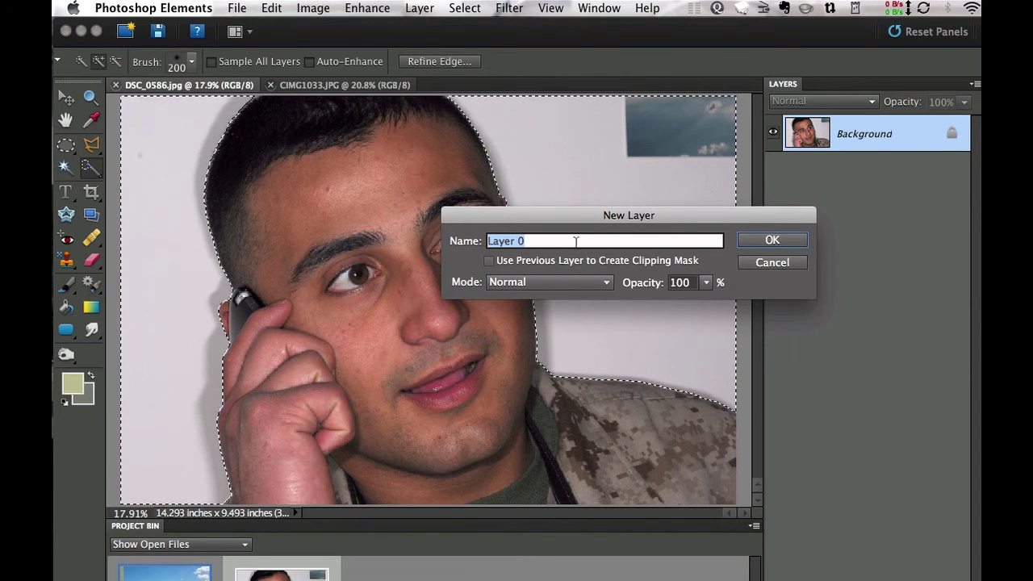
{"action": "left_click", "coordinate": [762, 245]}
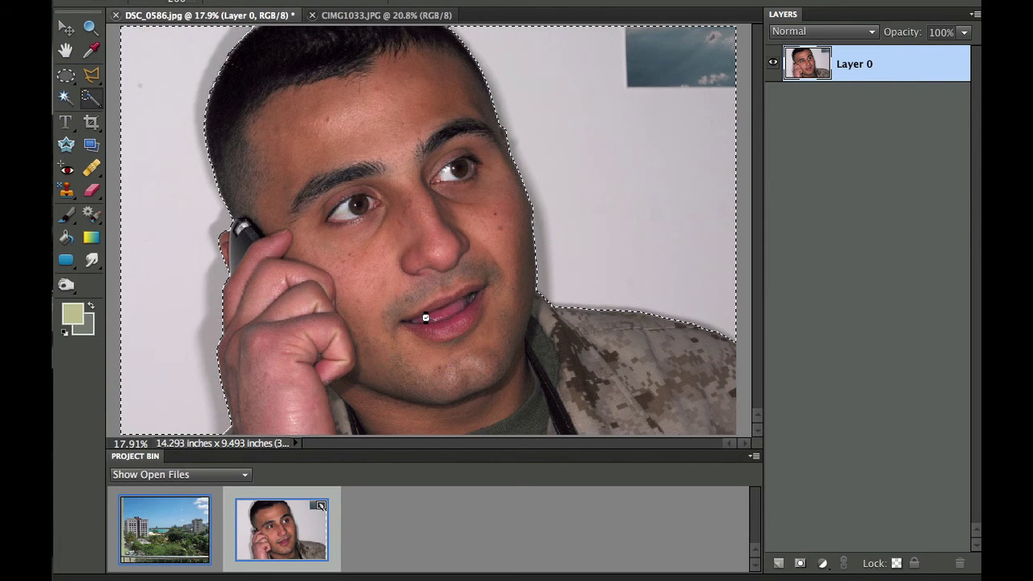
Add the CIMG1033.JPG city photo beneath Layer 0 and a new empty Layer 1 above it.
{"action": "left_click_drag", "start_coordinate": [425, 317], "coordinate": [427, 317]}
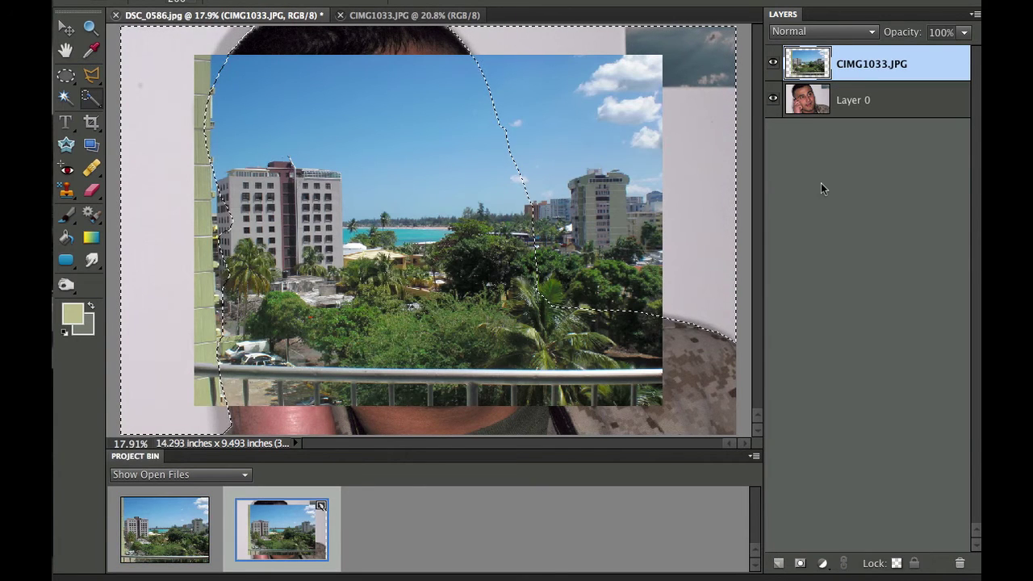
{"action": "left_click_drag", "start_coordinate": [869, 64], "coordinate": [868, 120]}
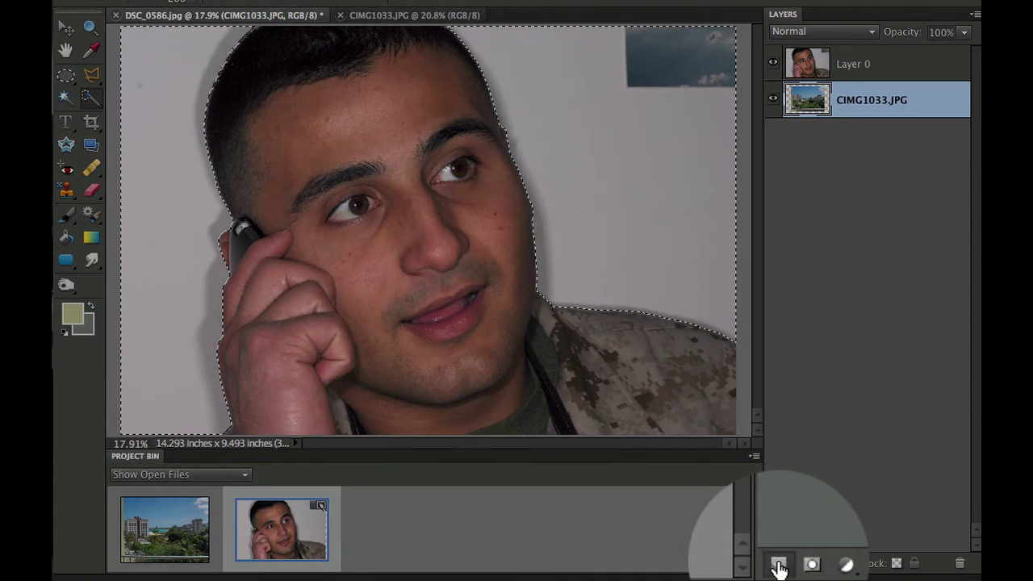
{"action": "left_click", "coordinate": [779, 567]}
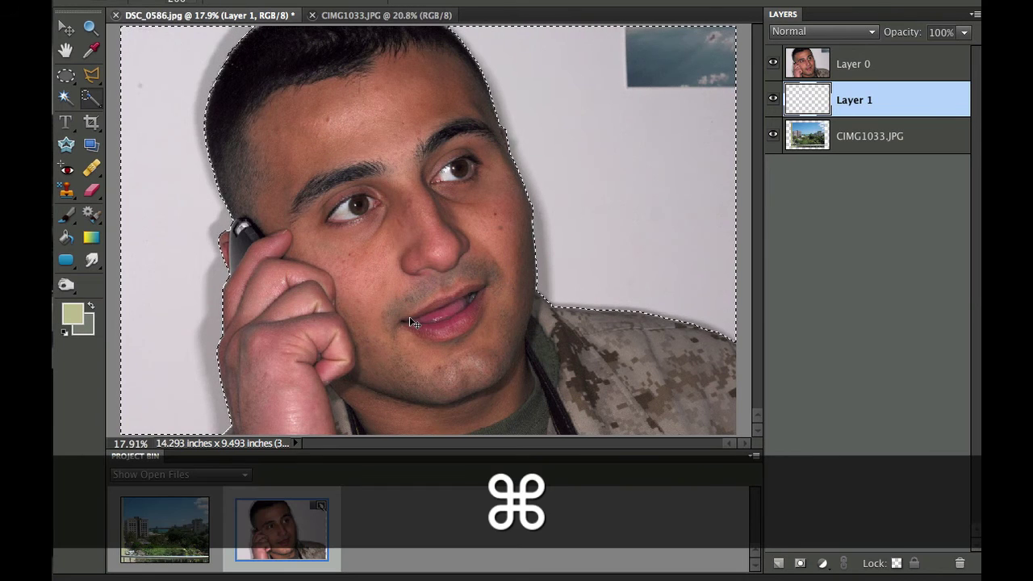
Invert the selection, fill it with black on Layer 1, and deselect.
{"action": "key", "text": "super+shift+i"}
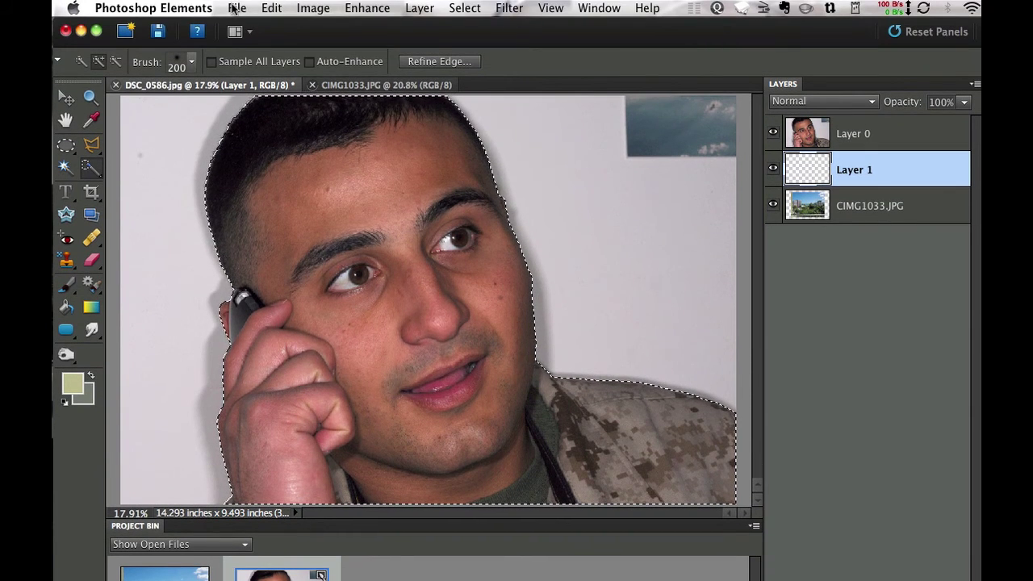
{"action": "left_click", "coordinate": [236, 8]}
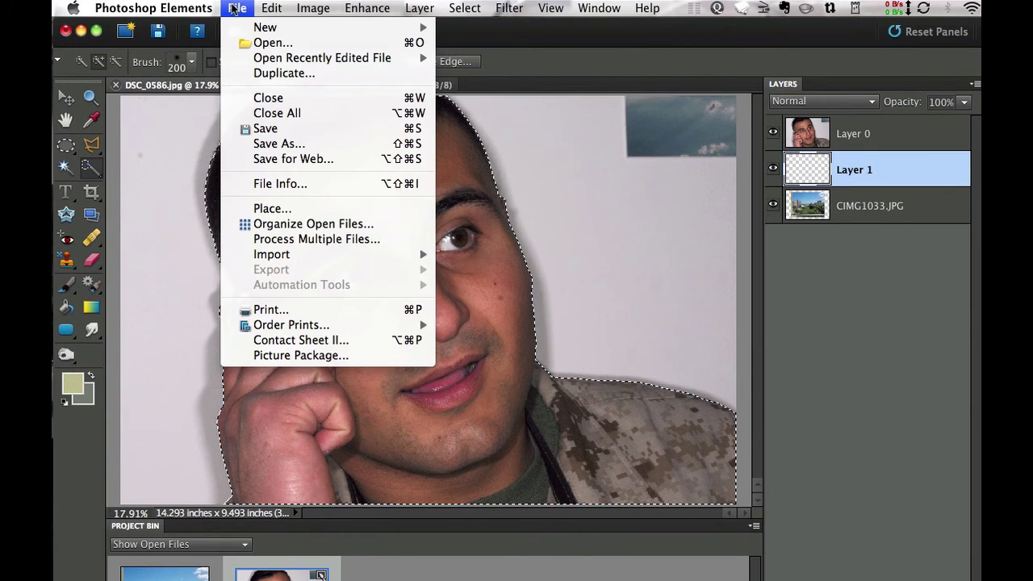
{"action": "mouse_move", "coordinate": [271, 8]}
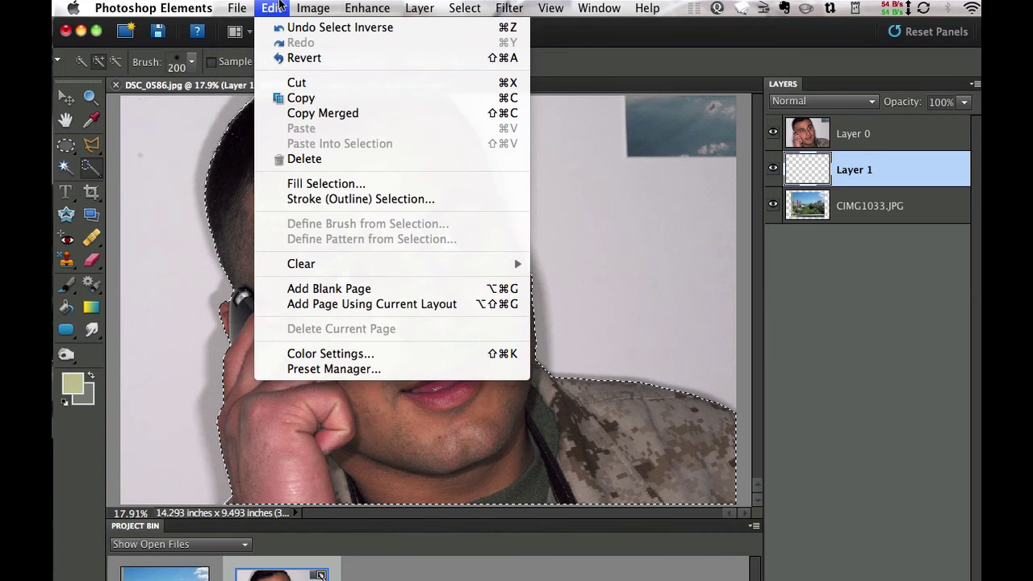
{"action": "left_click", "coordinate": [298, 186]}
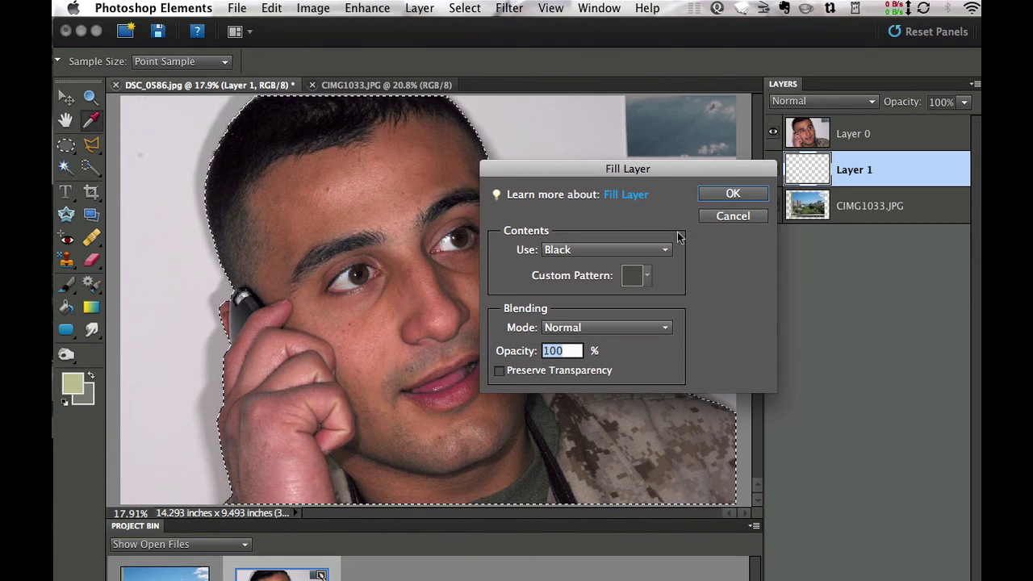
{"action": "left_click", "coordinate": [714, 199]}
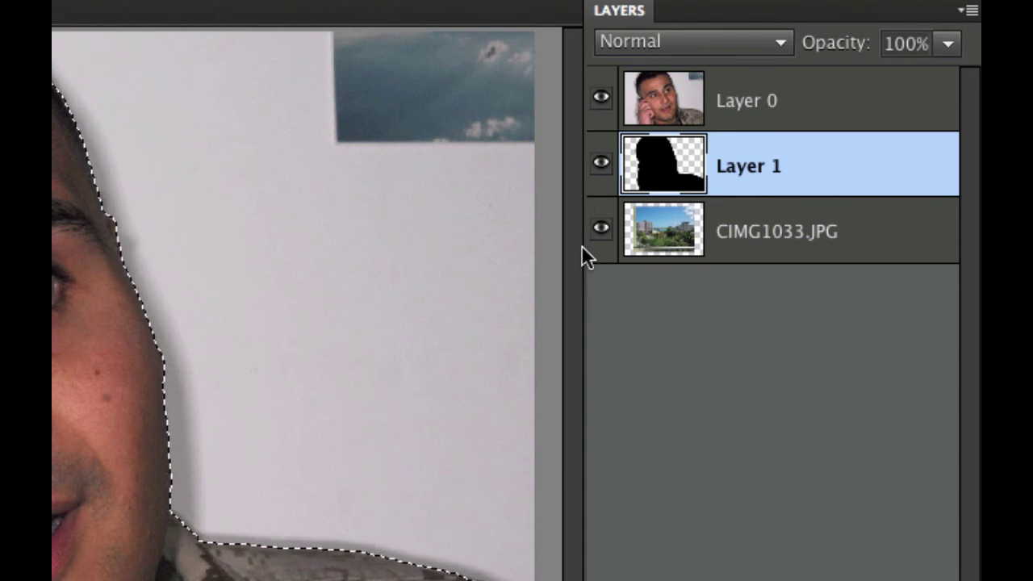
{"action": "key", "text": "super+d"}
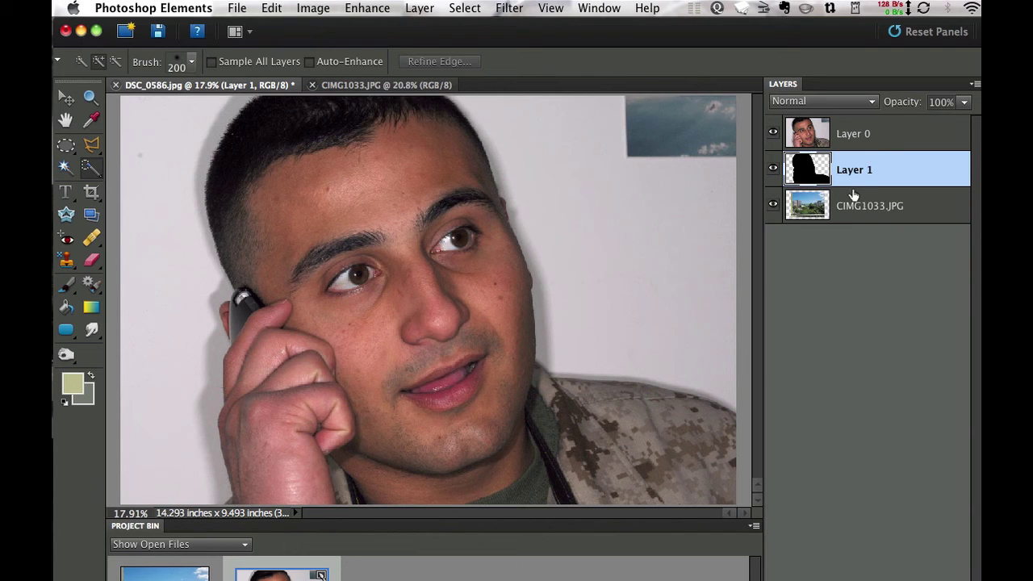
Clip Layer 0 to the black silhouette on Layer 1, then select the CIMG1033.JPG layer.
{"action": "left_click", "coordinate": [874, 151], "text": "alt"}
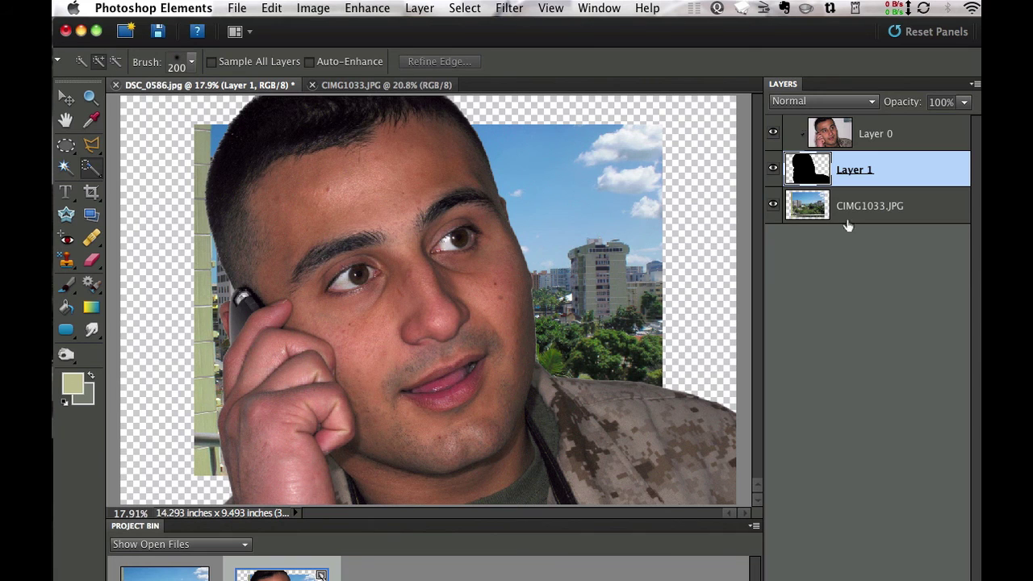
{"action": "left_click", "coordinate": [816, 211]}
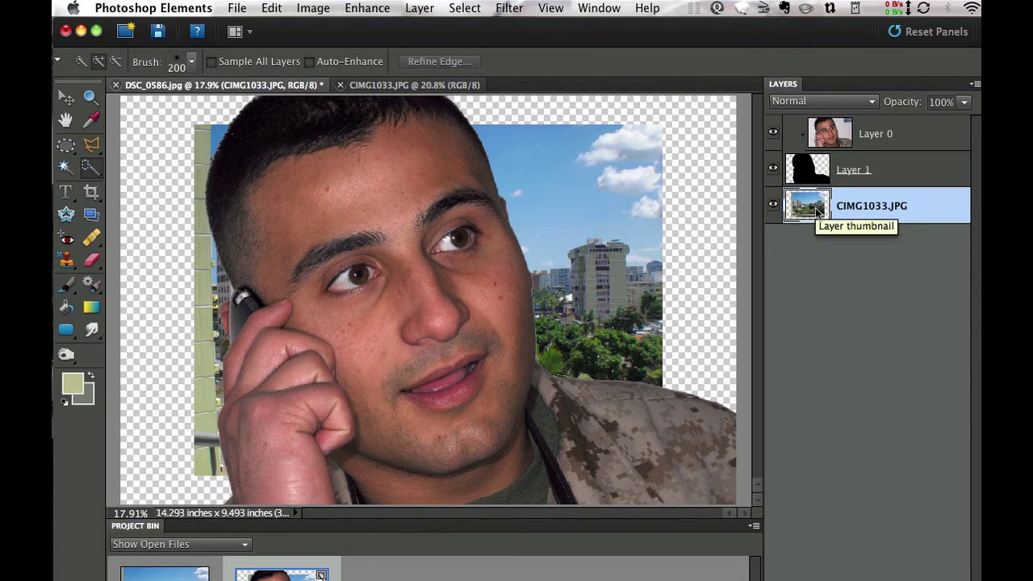
Scale the CIMG1033.JPG backdrop proportionally to 133.3% so it fills the canvas.
{"action": "key", "text": "super+t"}
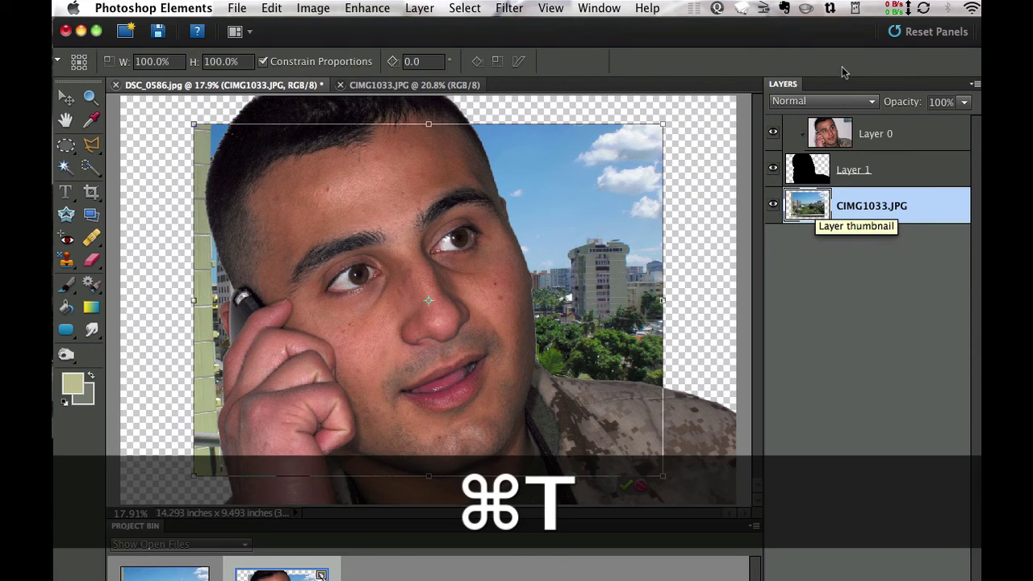
{"action": "left_click_drag", "start_coordinate": [660, 124], "coordinate": [738, 67]}
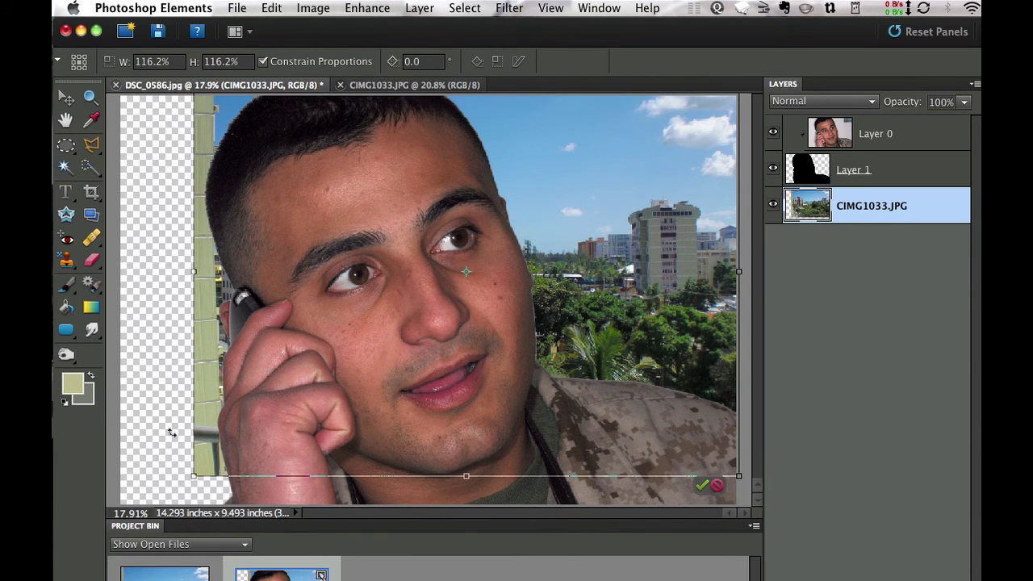
{"action": "left_click_drag", "start_coordinate": [190, 478], "coordinate": [97, 519]}
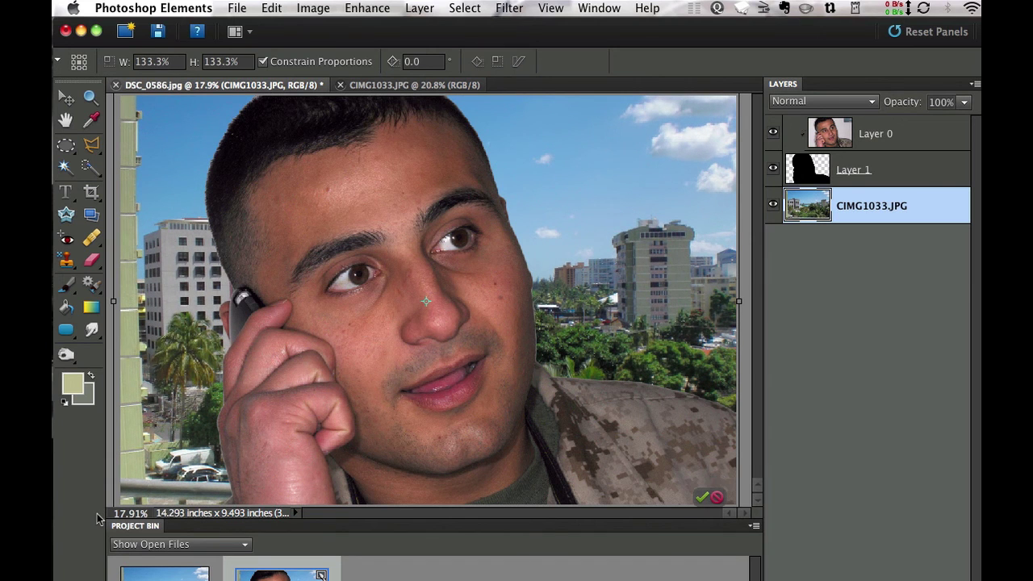
{"action": "key", "text": "Return"}
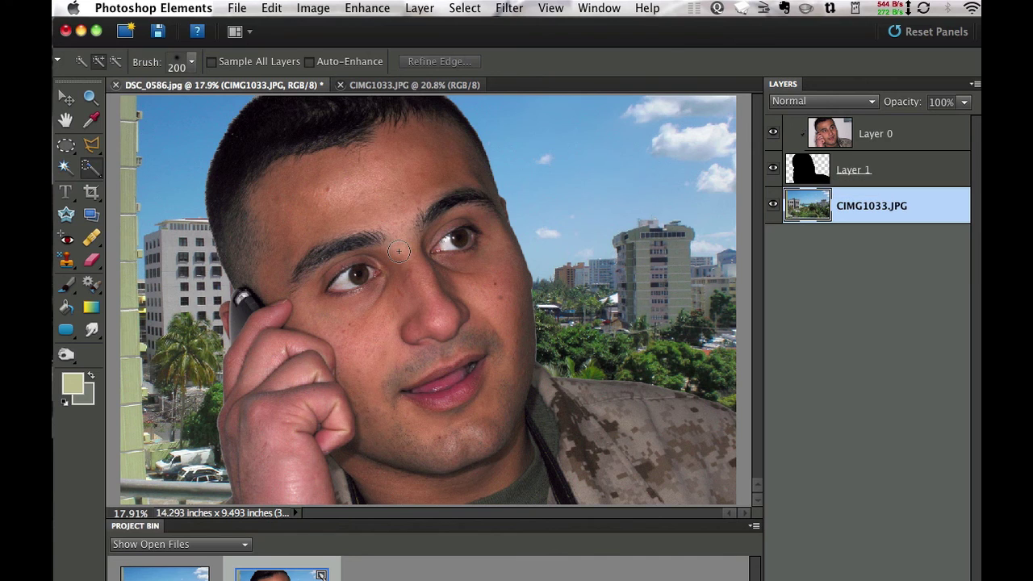
{"action": "left_click", "coordinate": [801, 177]}
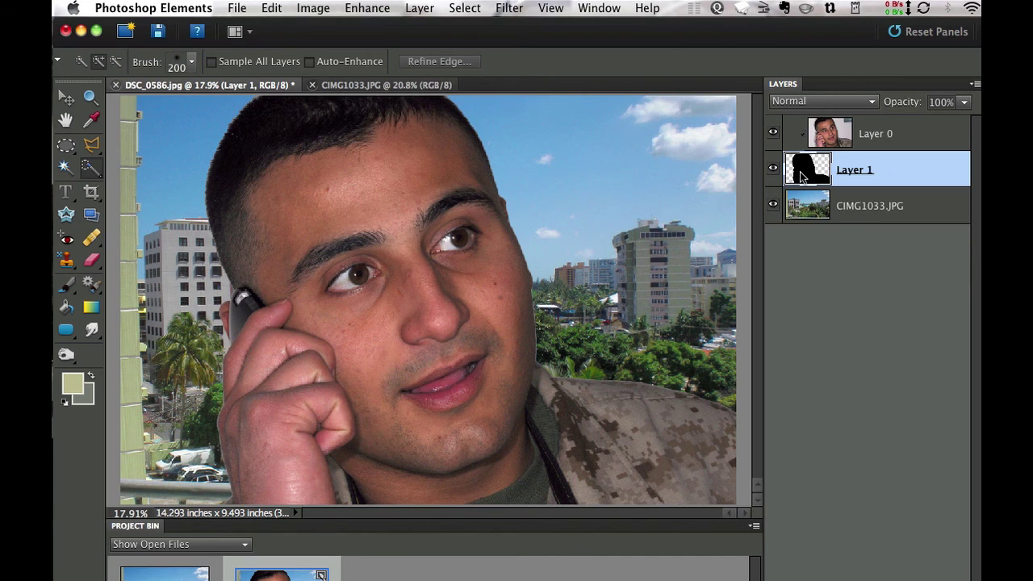
{"action": "left_click", "coordinate": [67, 288]}
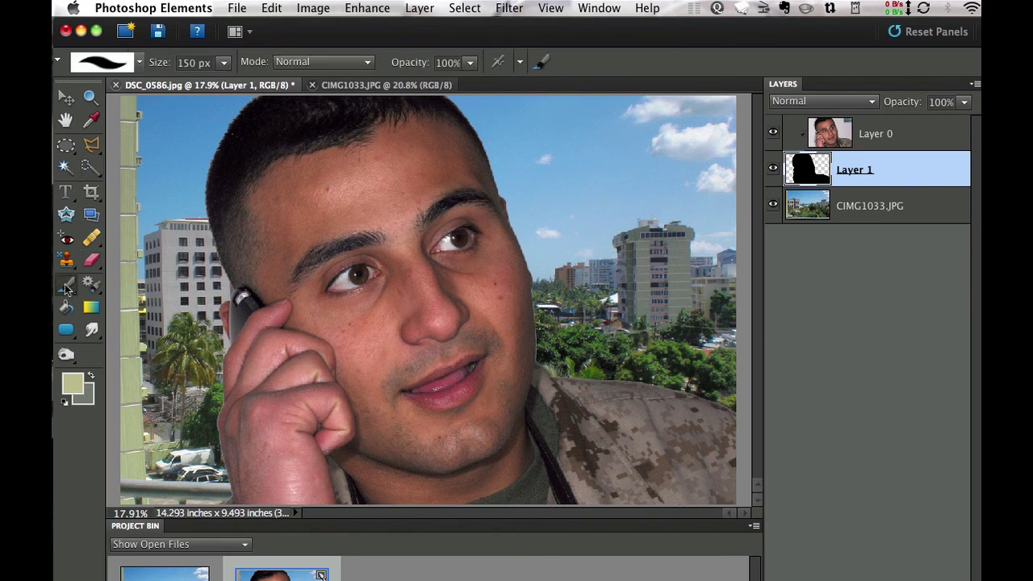
{"action": "left_click", "coordinate": [64, 404]}
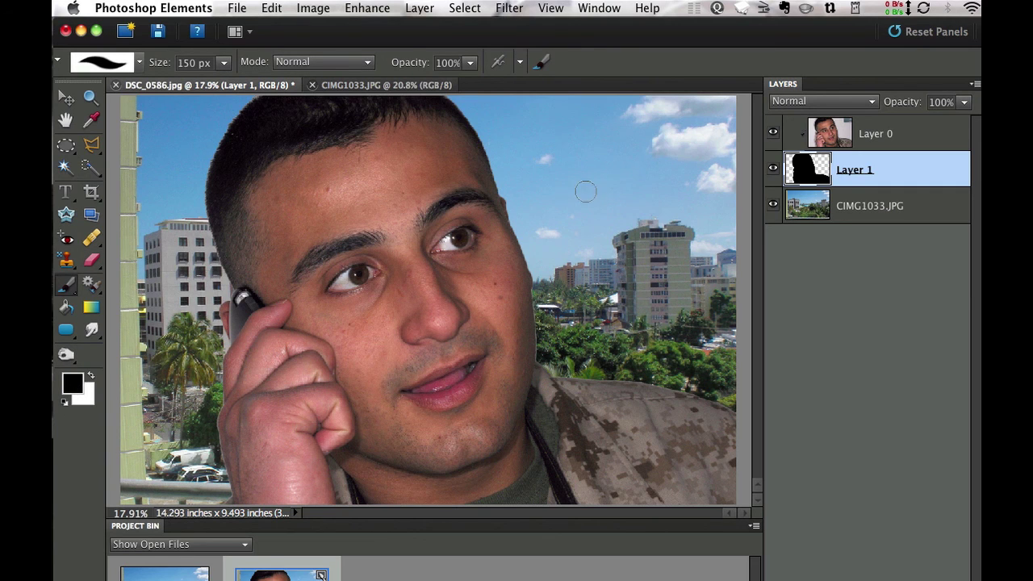
{"action": "mouse_move", "coordinate": [595, 189]}
{"action": "left_mouse_down"}
{"action": "mouse_move", "coordinate": [568, 191]}
{"action": "mouse_move", "coordinate": [568, 173]}
{"action": "mouse_move", "coordinate": [636, 144]}
{"action": "mouse_move", "coordinate": [585, 200]}
{"action": "mouse_move", "coordinate": [626, 185]}
{"action": "mouse_move", "coordinate": [669, 128]}
{"action": "mouse_move", "coordinate": [663, 114]}
{"action": "mouse_move", "coordinate": [627, 112]}
{"action": "mouse_move", "coordinate": [722, 109]}
{"action": "left_mouse_up"}
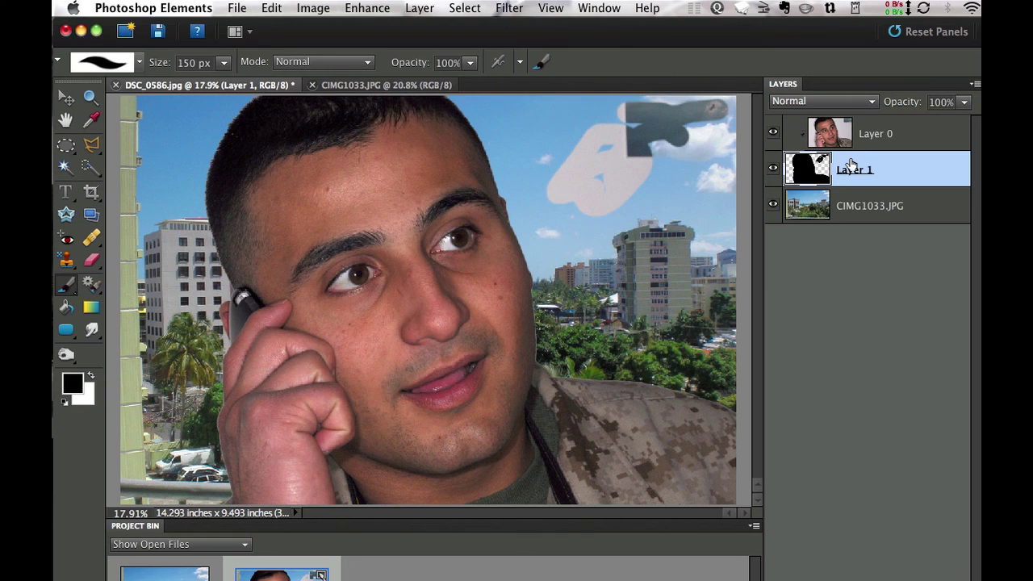
{"action": "key", "text": "super+z"}
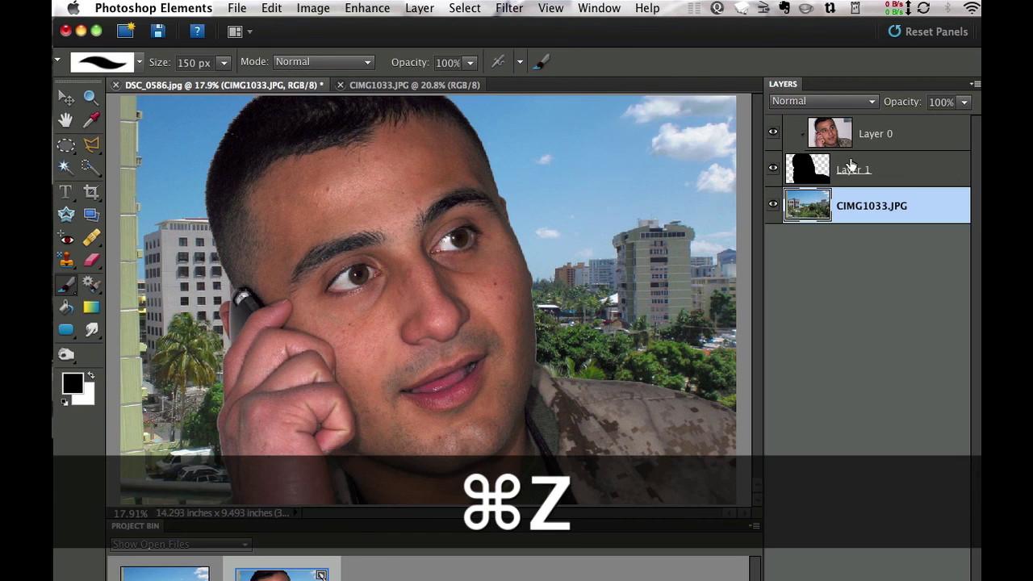